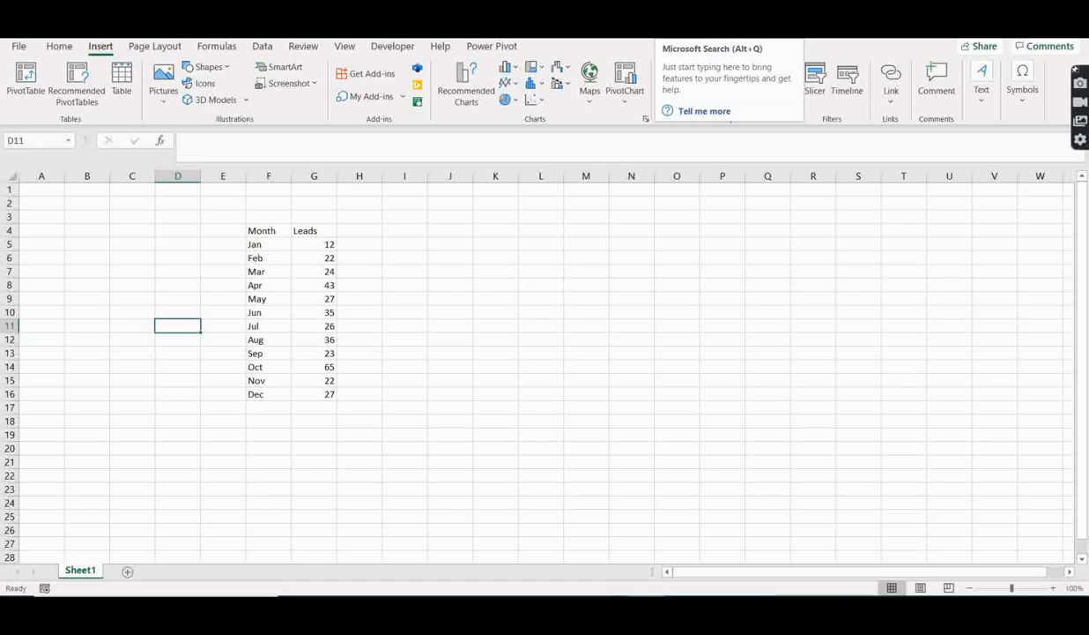
click(59, 46)
click(629, 364)
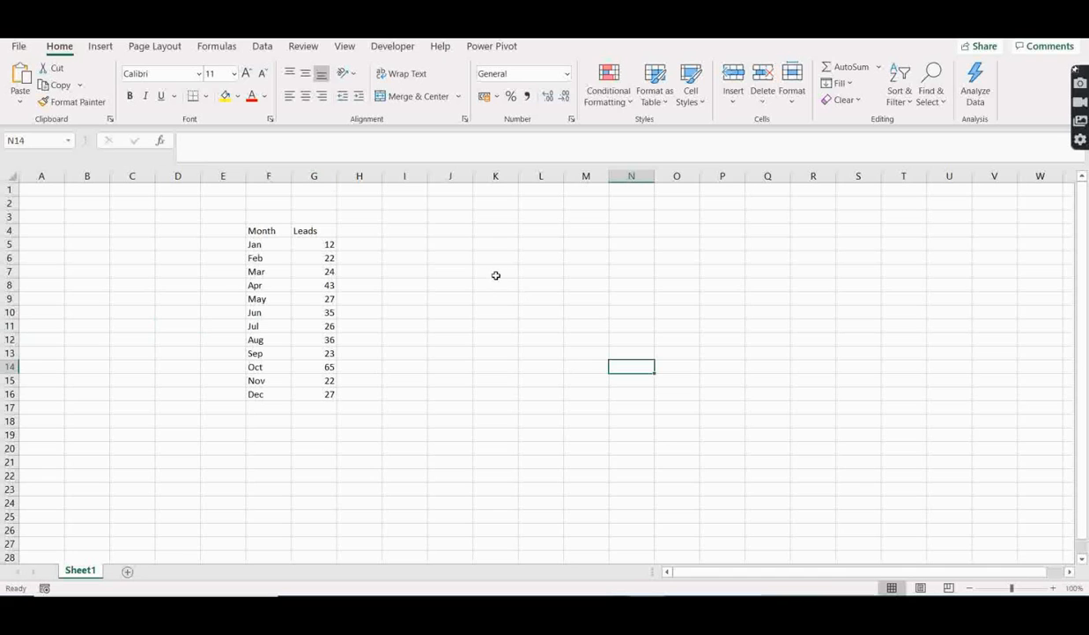
click(630, 268)
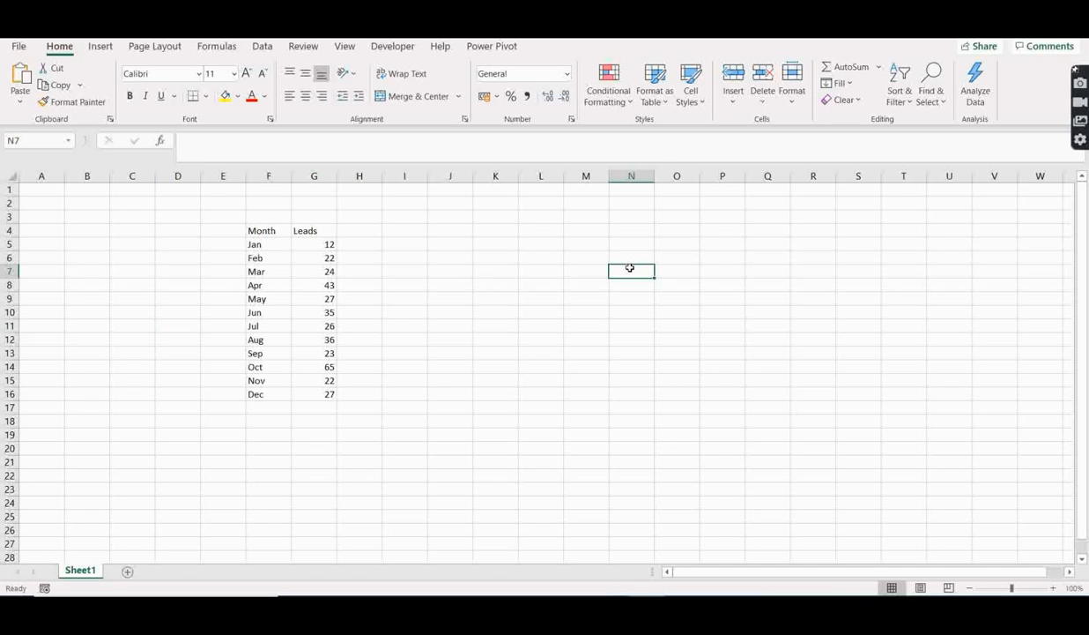
drag(263, 230, 319, 231)
click(499, 255)
click(274, 227)
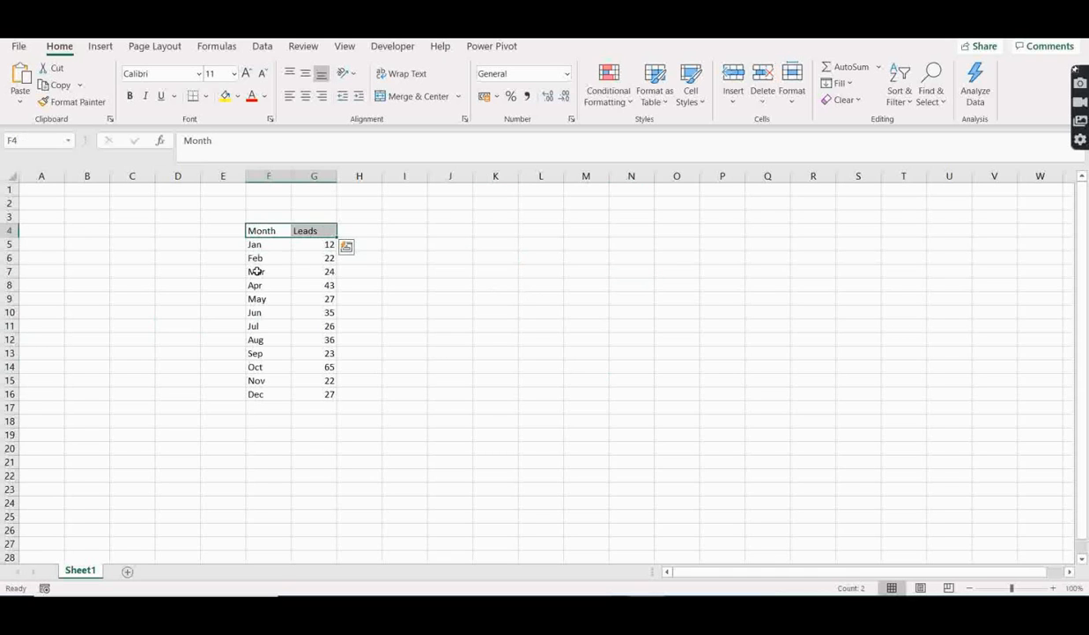
drag(250, 245, 255, 394)
drag(328, 245, 326, 394)
click(443, 259)
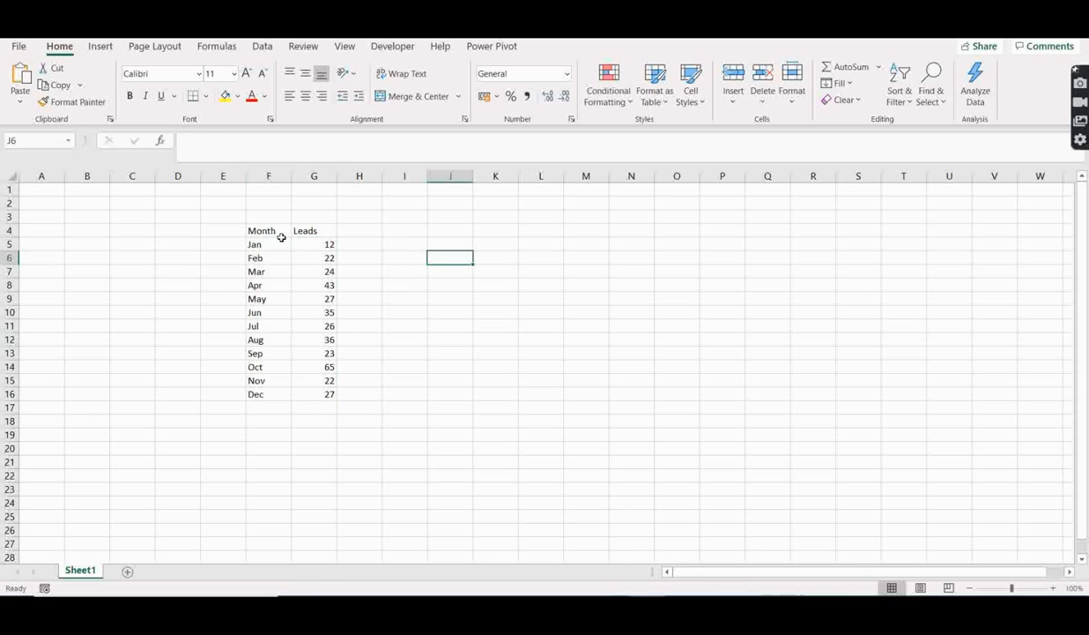
Apply All Borders to the whole Month and Leads table, F4:G16.
drag(266, 231, 314, 394)
click(206, 96)
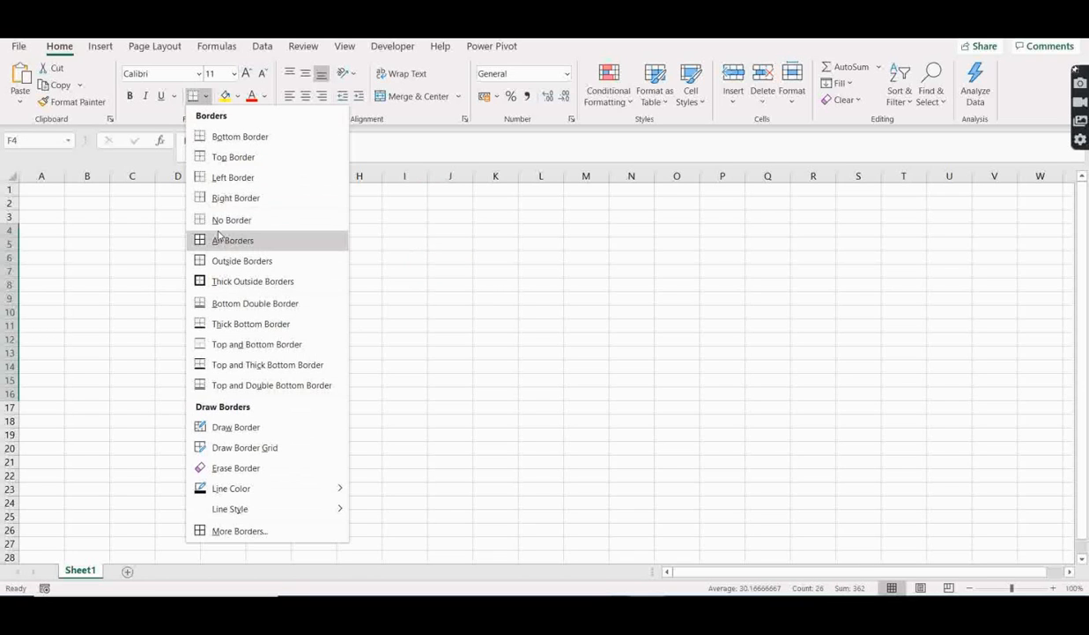
click(214, 236)
click(350, 257)
Fill the Month and Leads header cells with light green and make their text bold.
drag(268, 231, 317, 231)
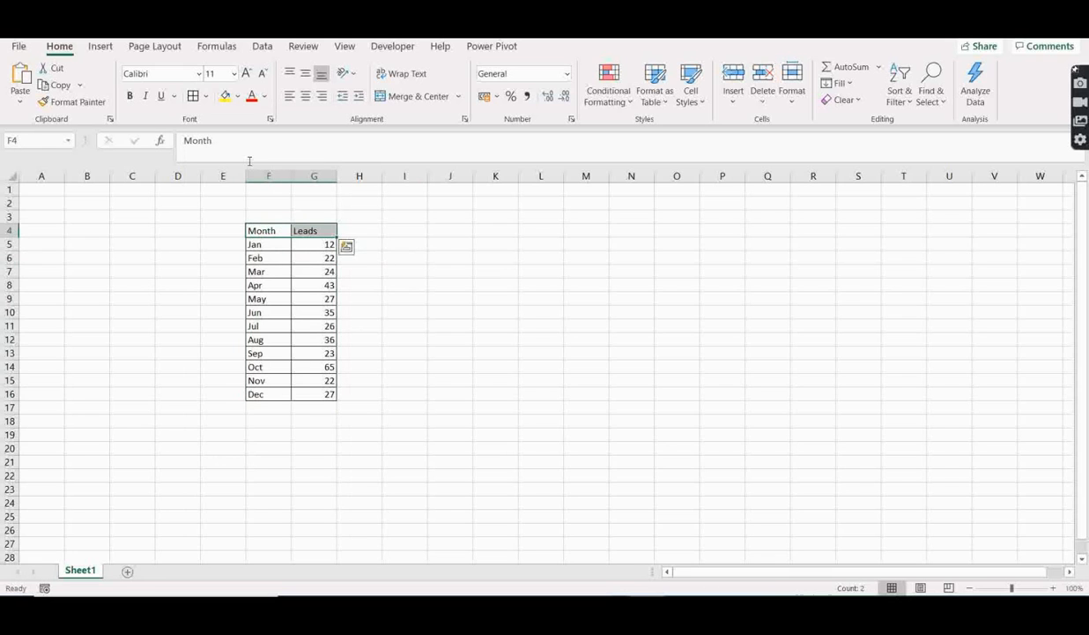
click(236, 96)
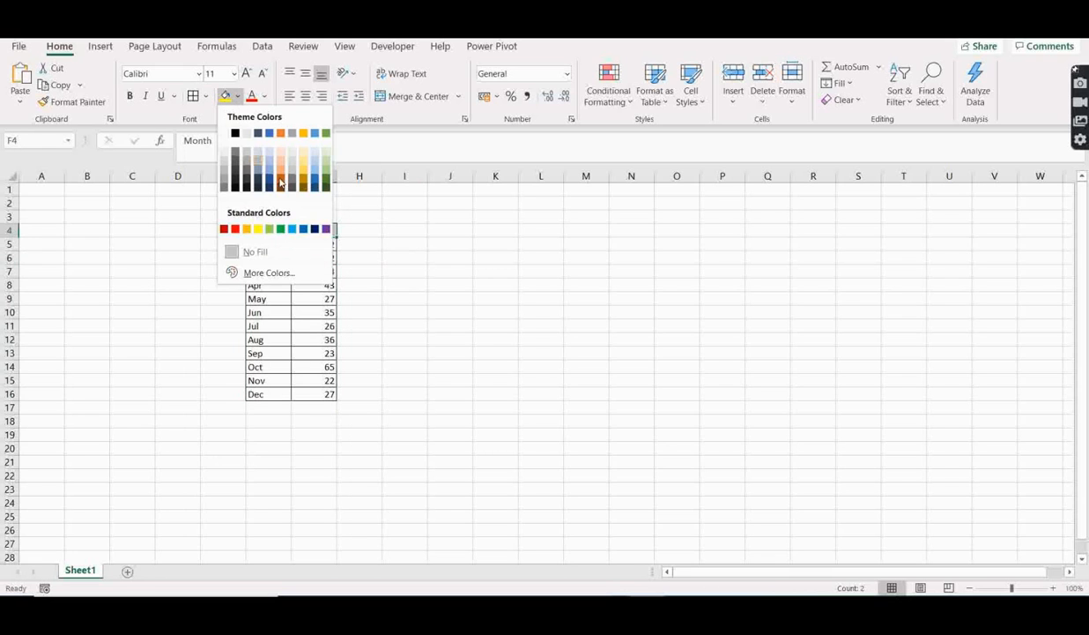
click(269, 229)
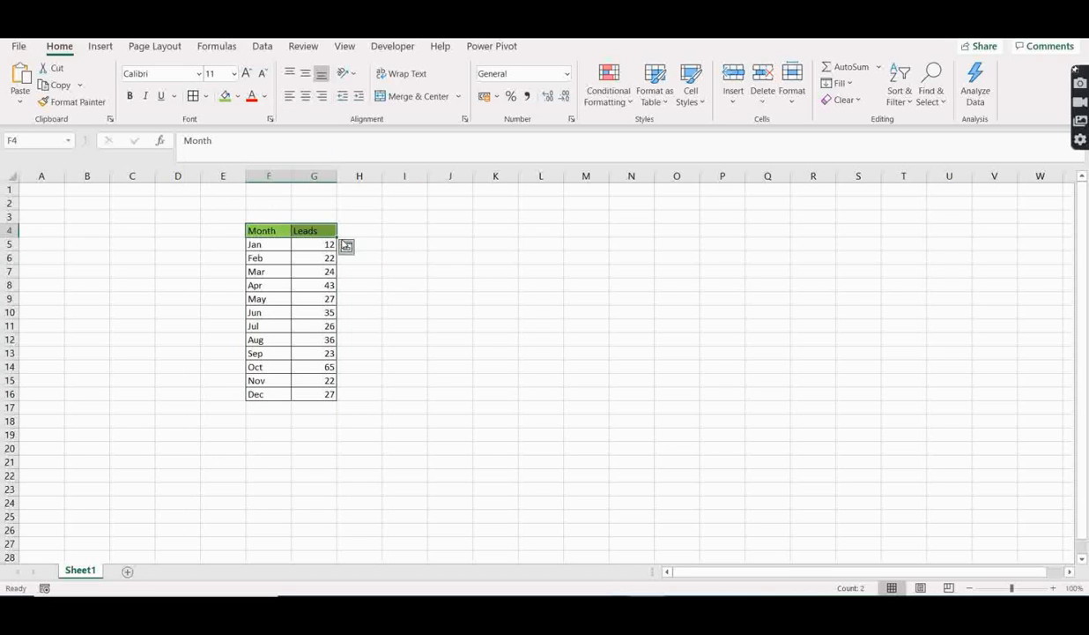
key(ctrl+b)
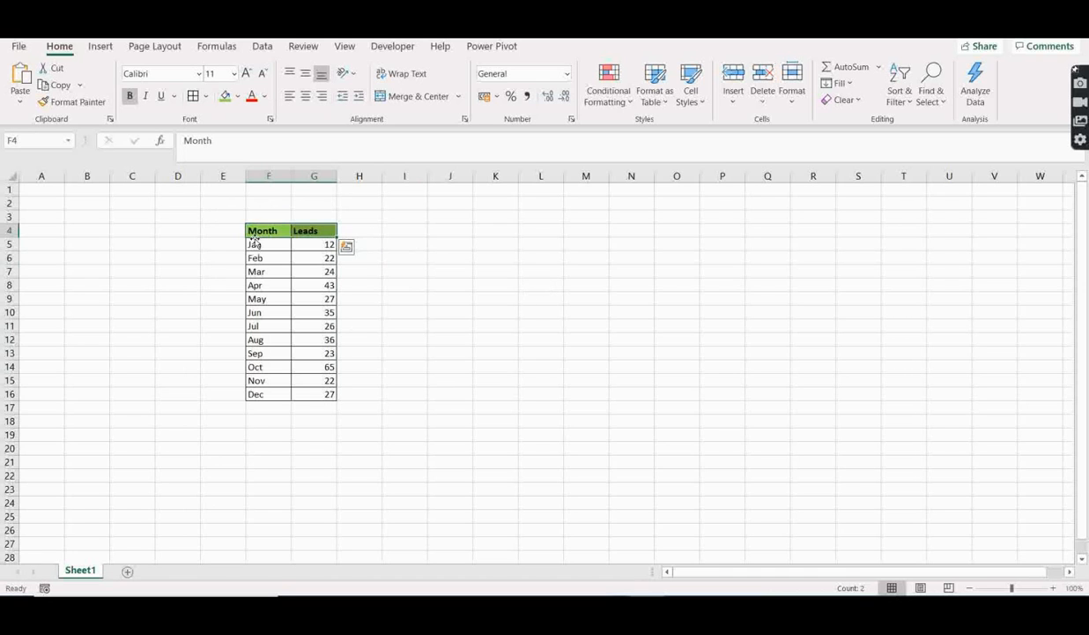
click(438, 237)
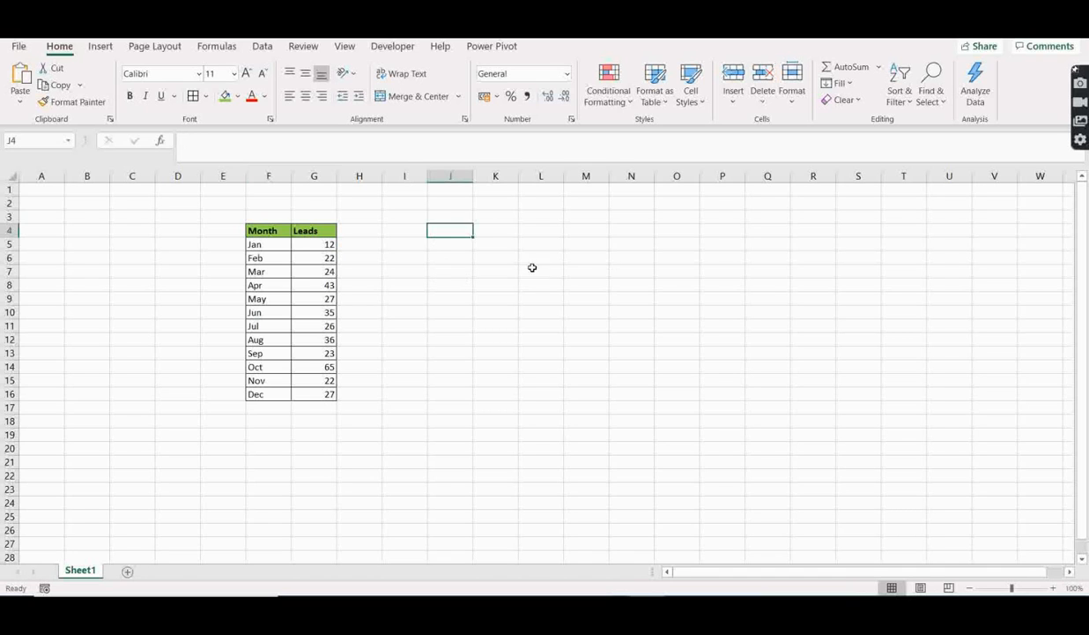
Insert a 2-D Clustered Column chart from the Month and Leads table, F4:G16.
click(104, 48)
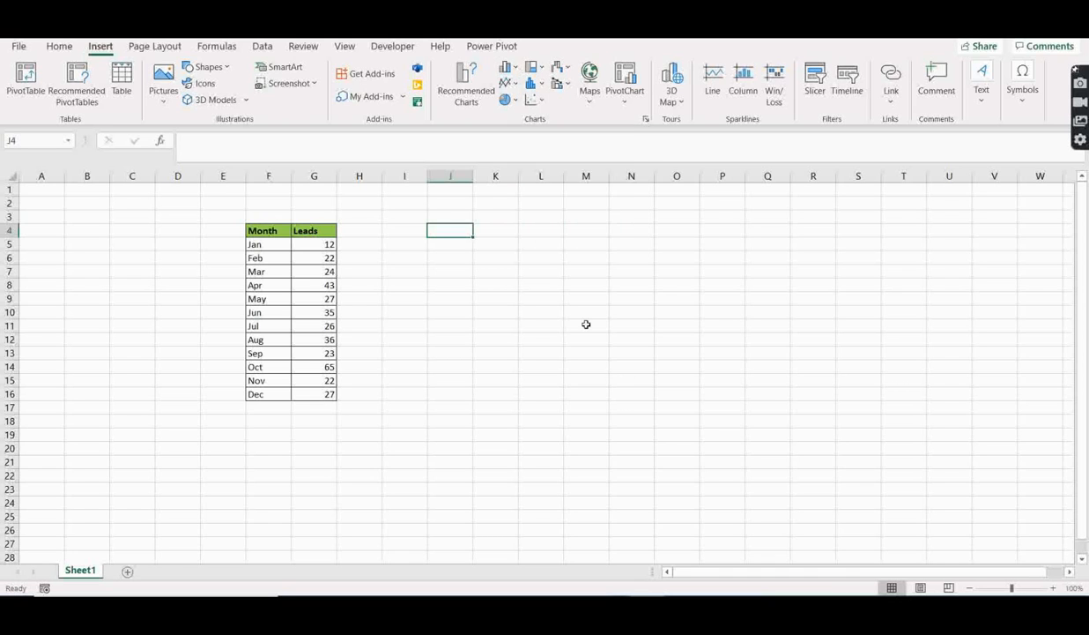
click(525, 298)
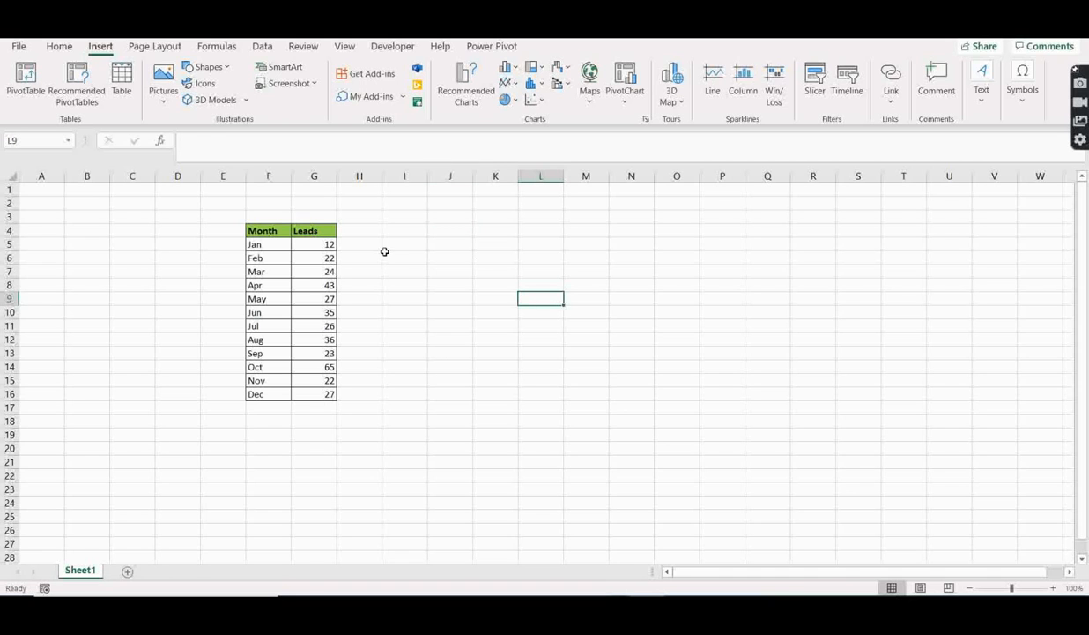
click(266, 229)
drag(265, 230, 323, 395)
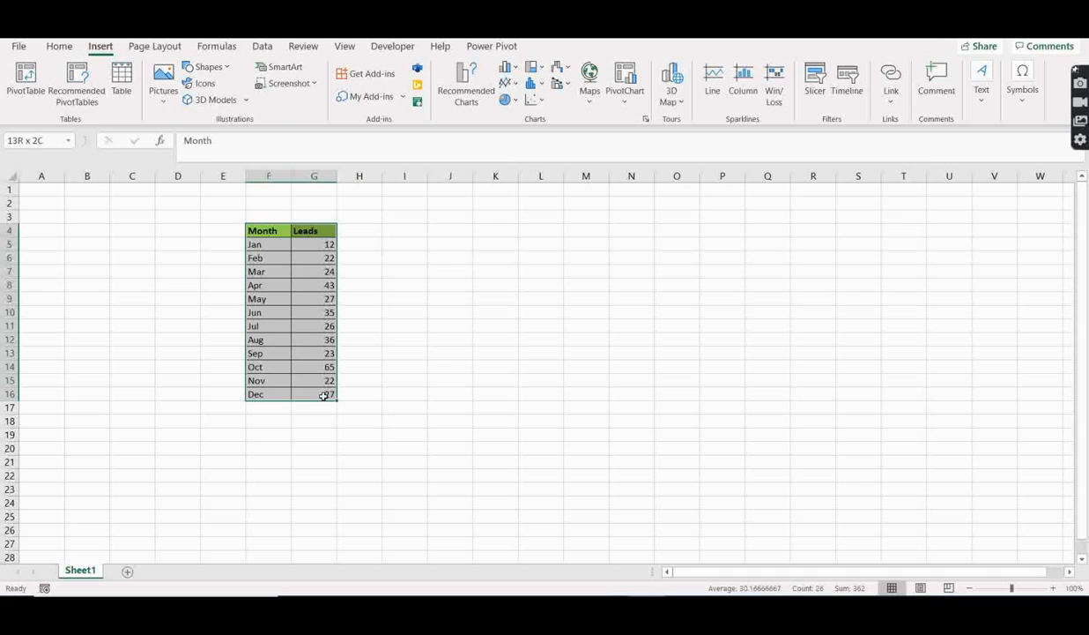
click(404, 285)
drag(265, 227, 308, 391)
click(510, 69)
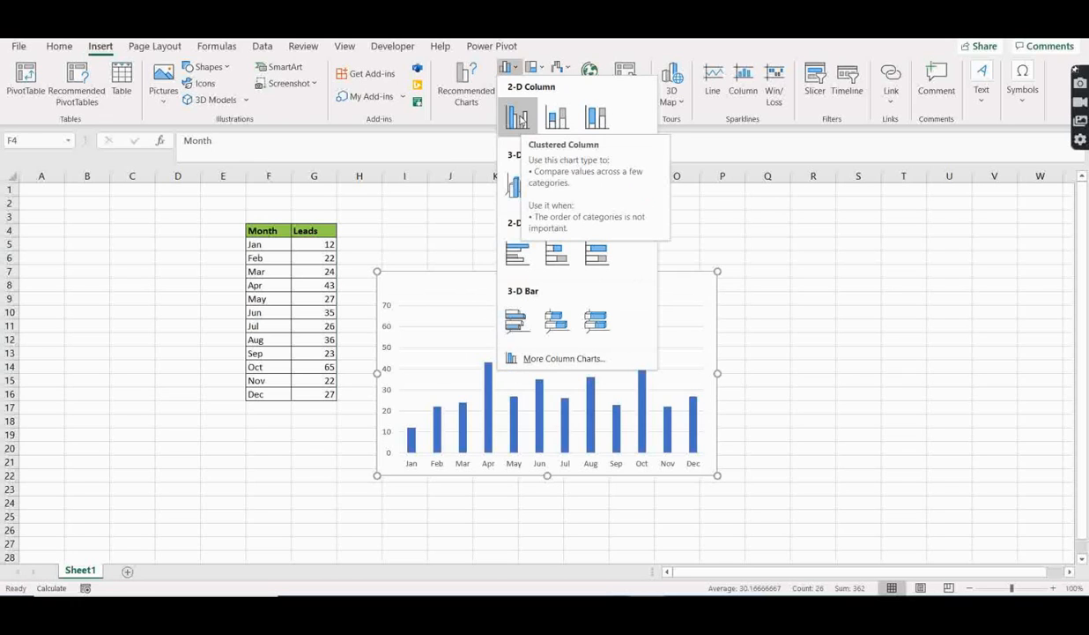
click(520, 119)
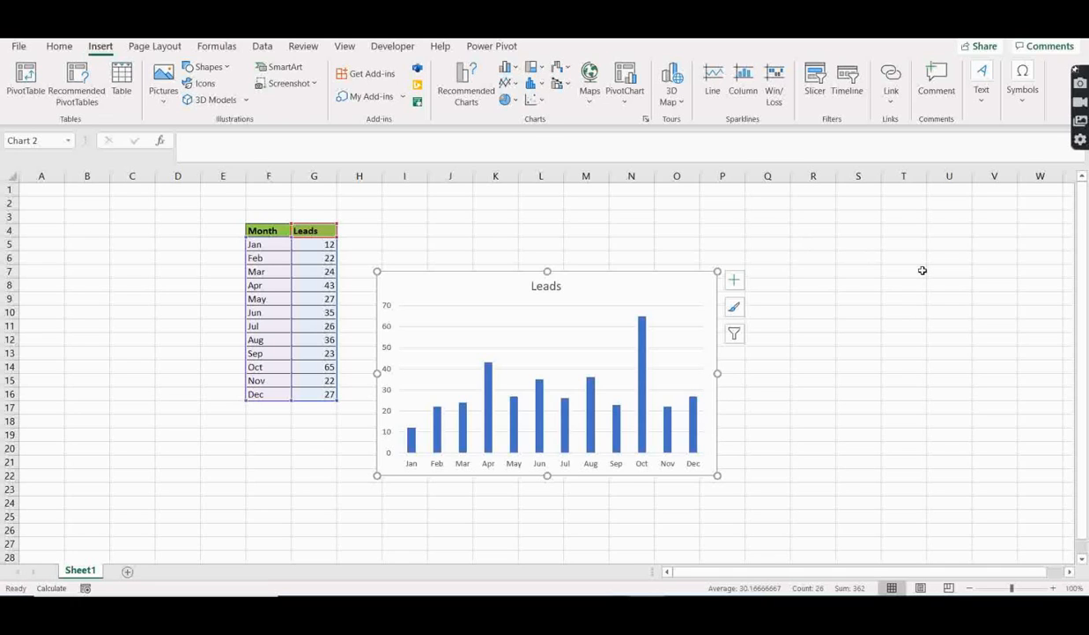
click(804, 268)
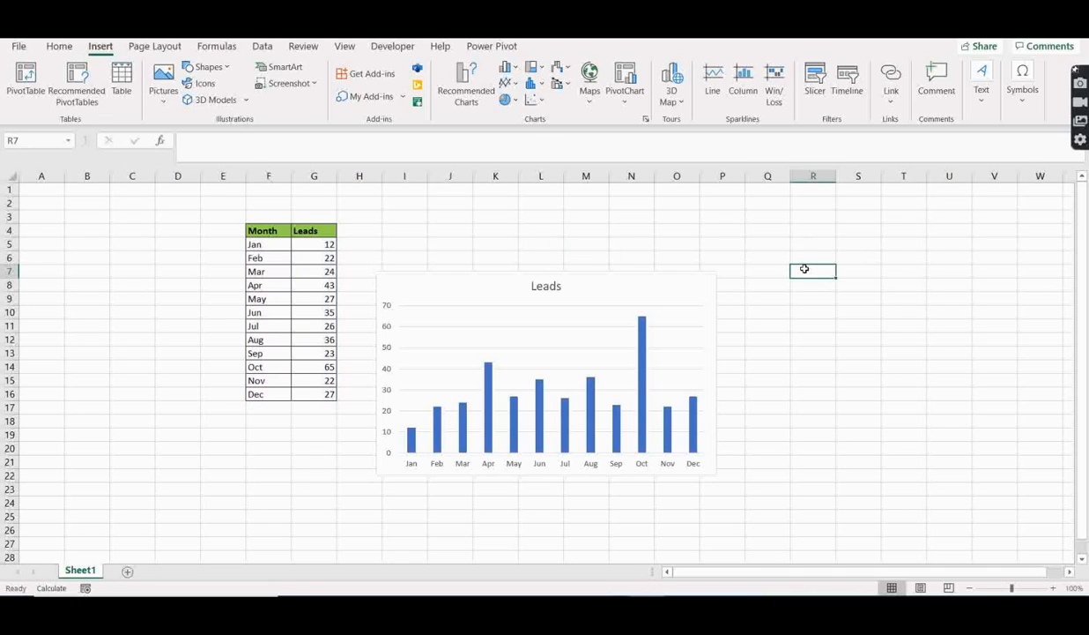
Add data labels to the Leads series columns in the chart.
click(676, 285)
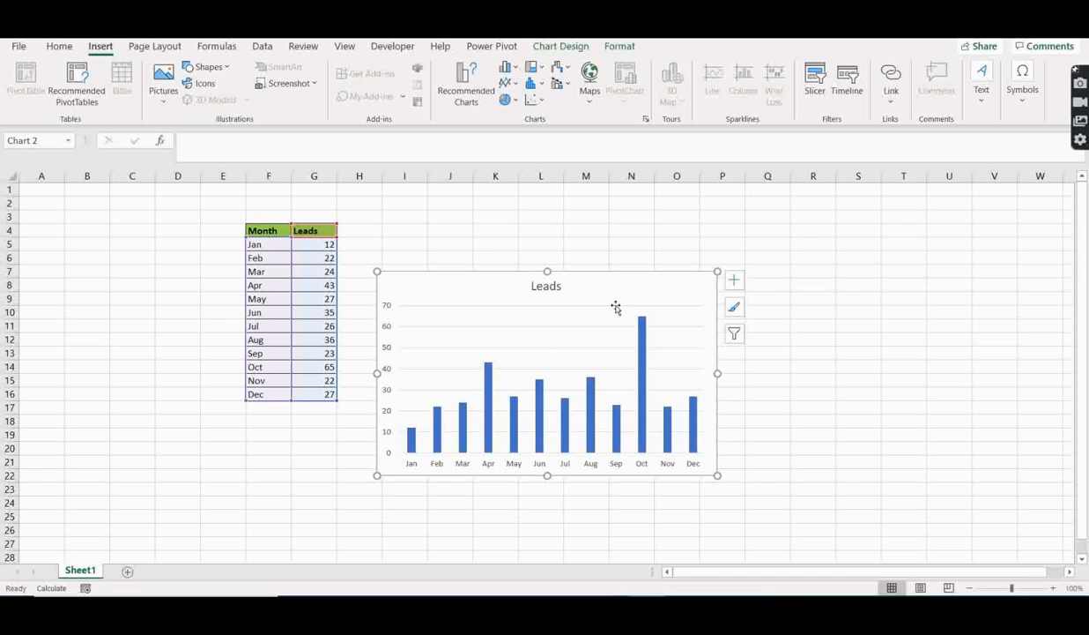
mouse_move(490, 370)
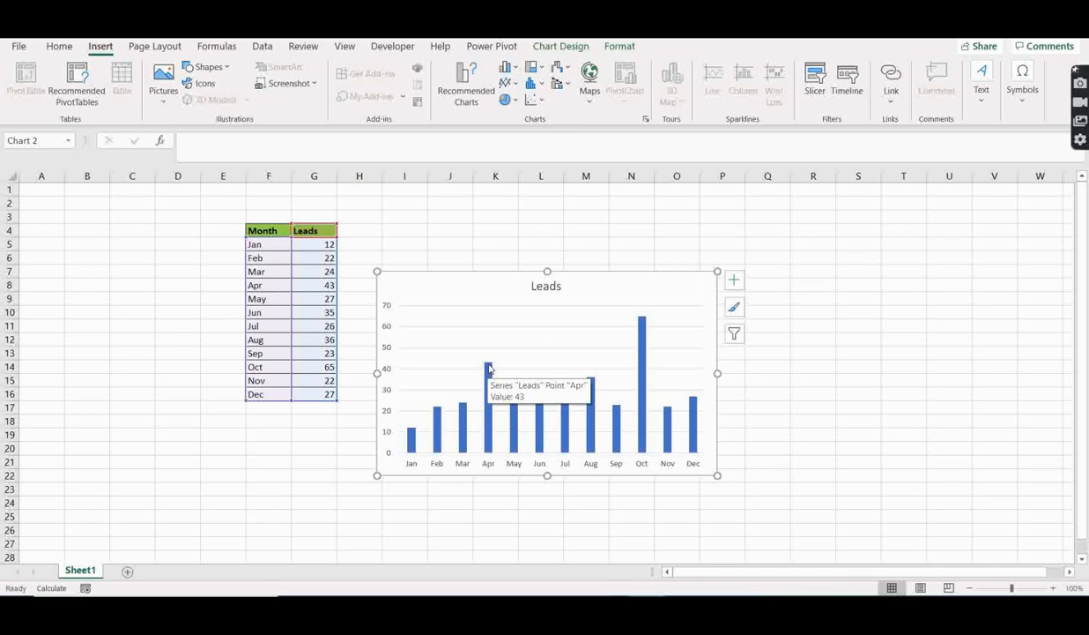
right_click(490, 370)
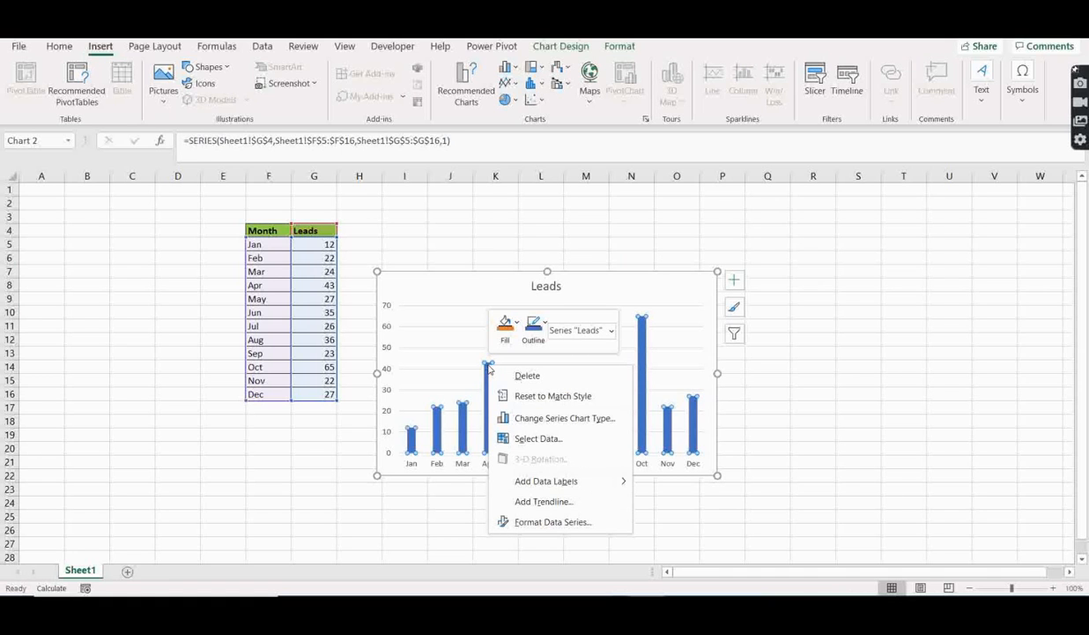
click(546, 481)
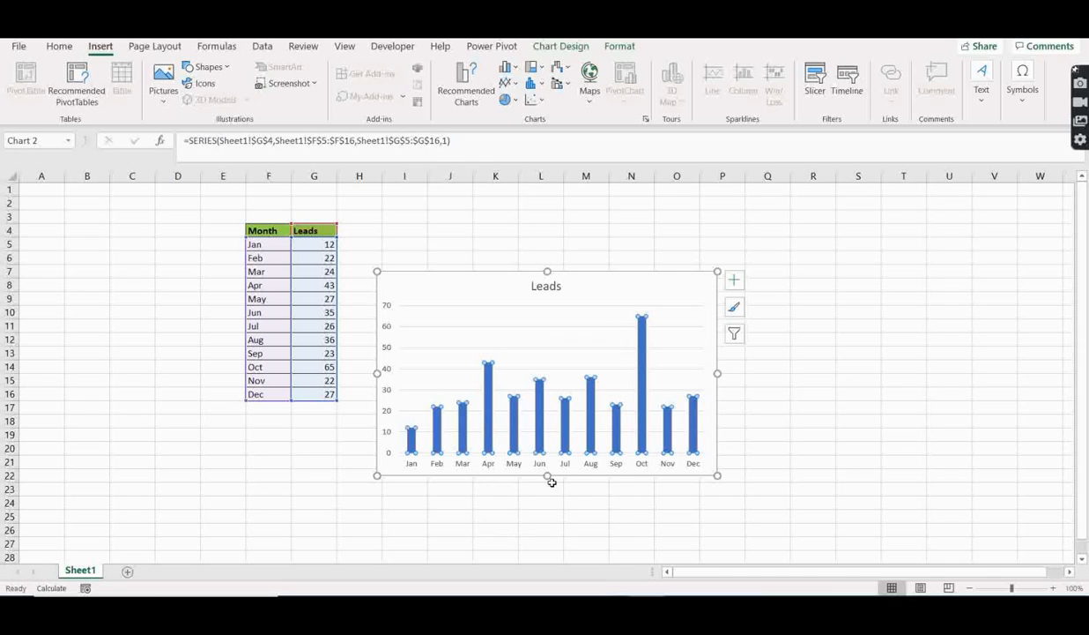
click(860, 367)
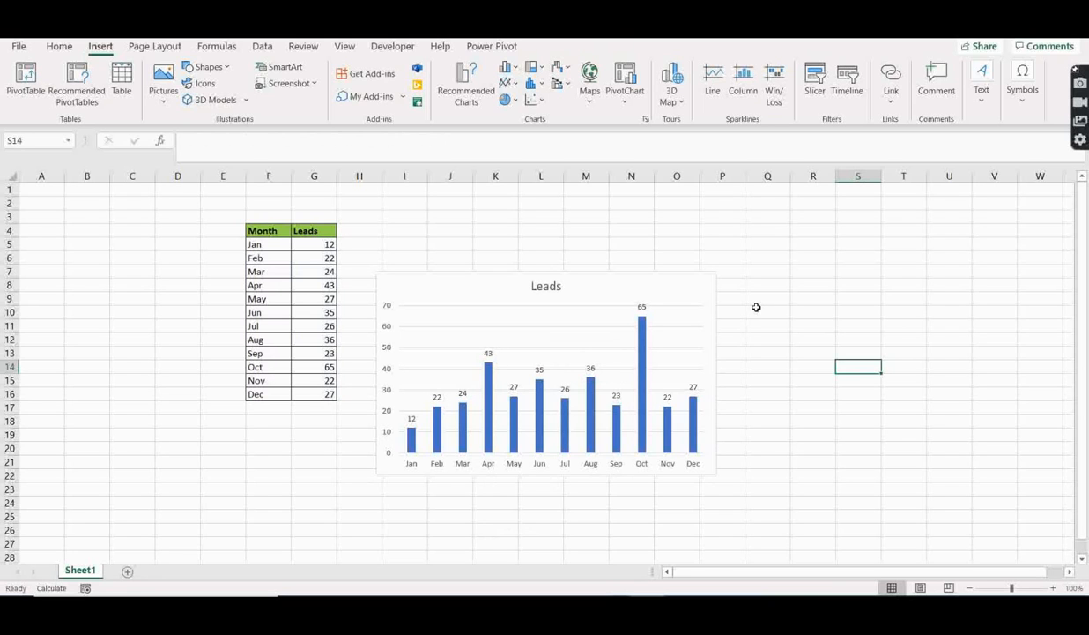
click(737, 232)
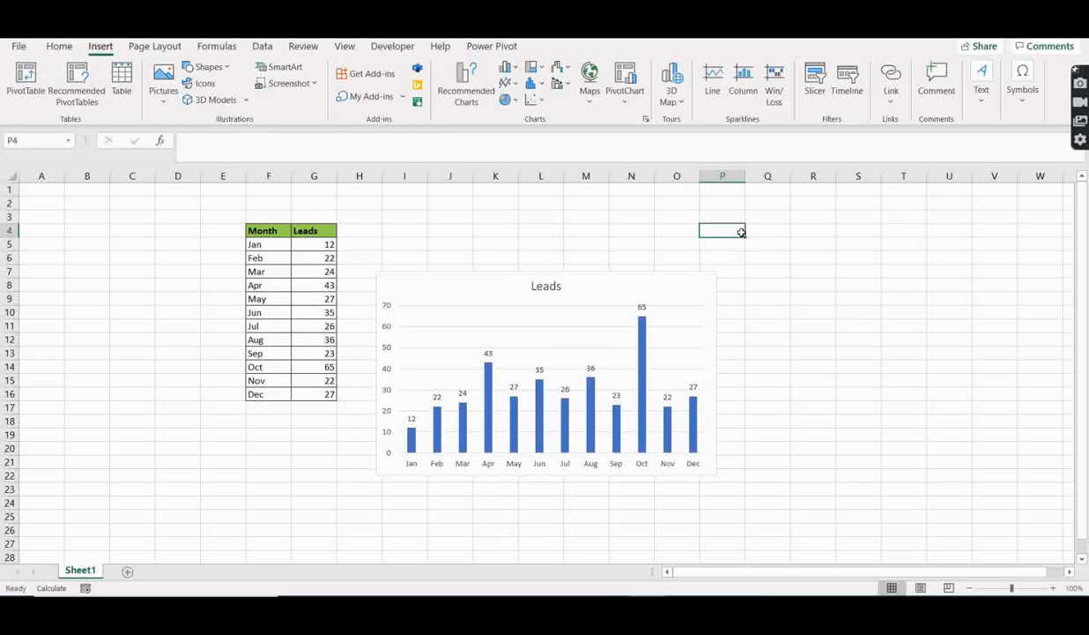
Delete the Leads column chart from the sheet.
click(691, 282)
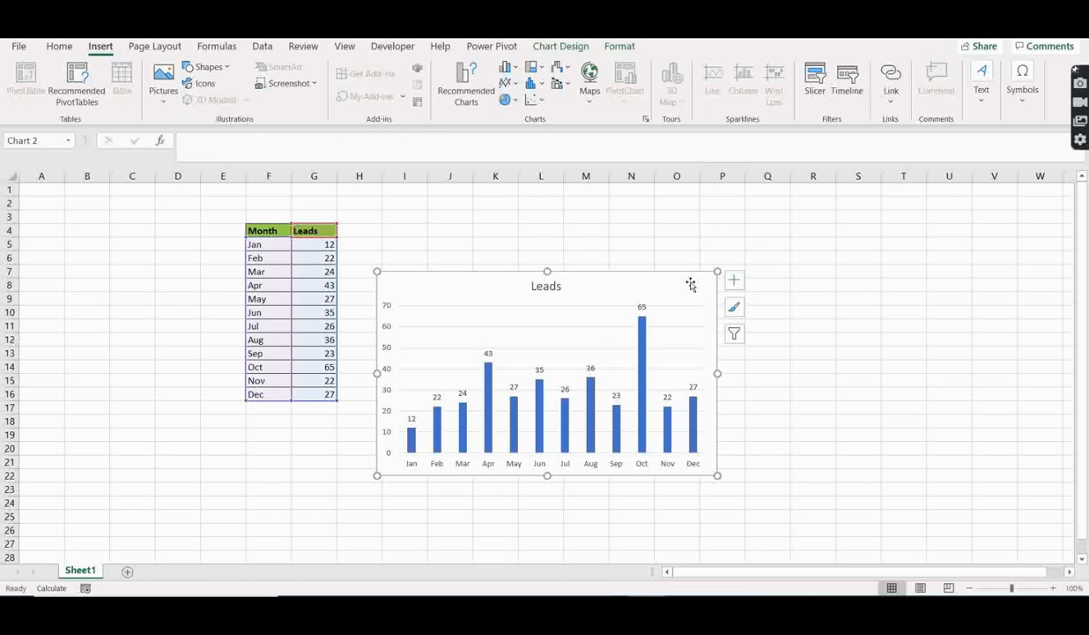
key(Delete)
click(533, 314)
Create a 2-D Clustered Column chart from F4:G16 and shift it slightly right and down on the sheet.
drag(260, 230, 319, 398)
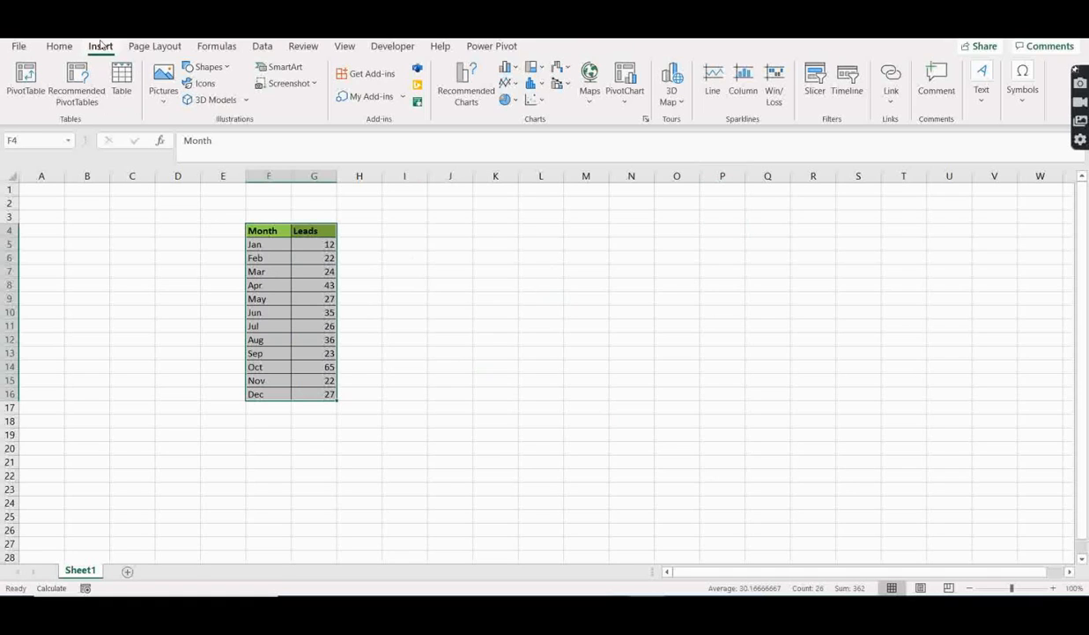
click(516, 71)
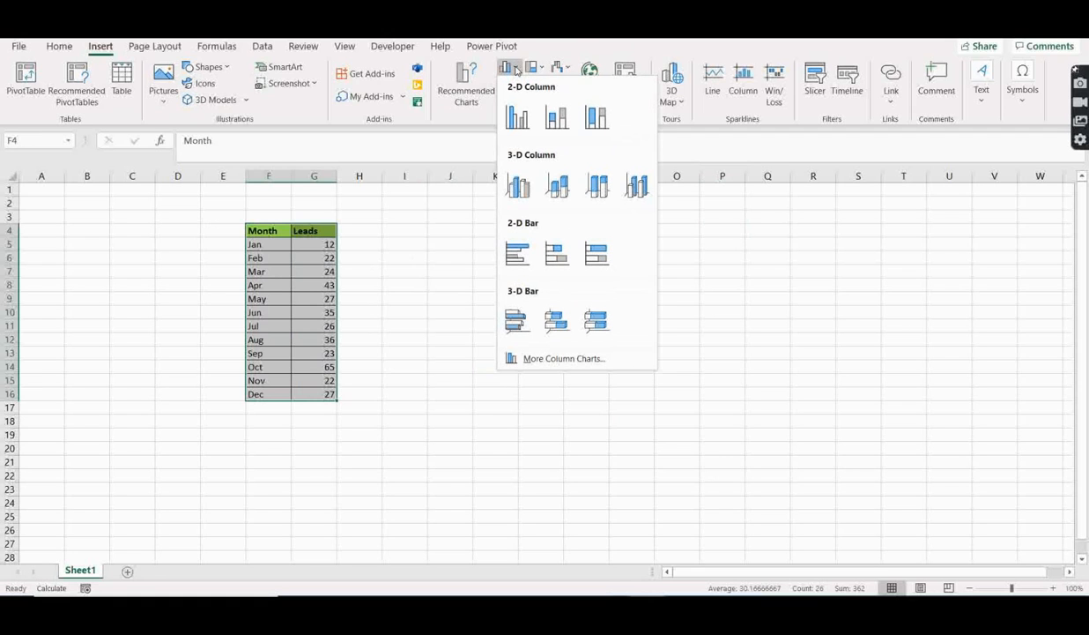
click(517, 117)
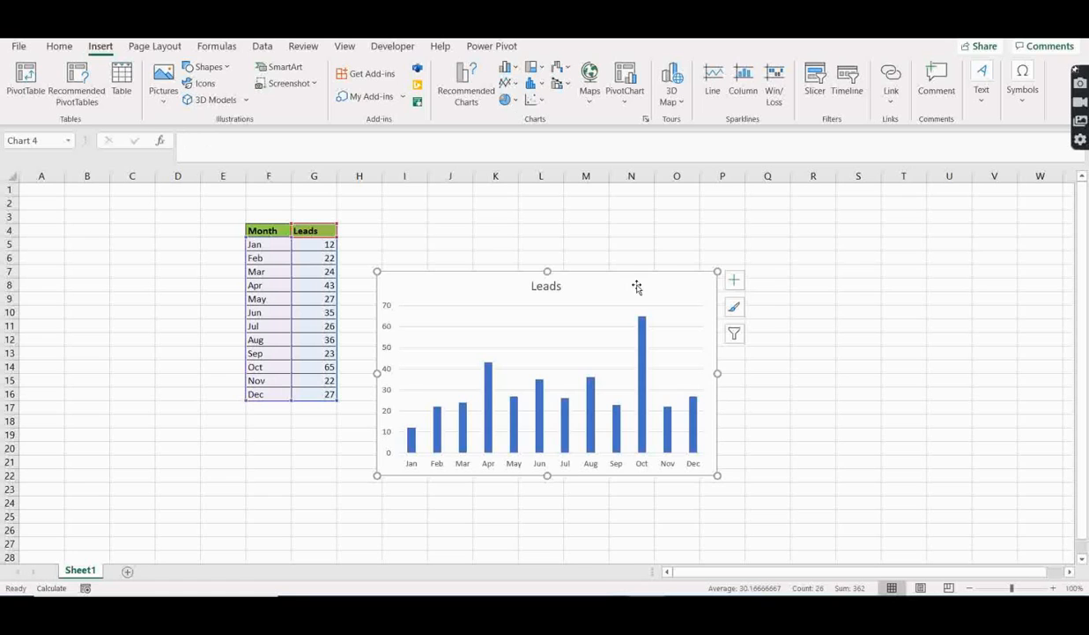
drag(638, 285, 668, 292)
click(934, 297)
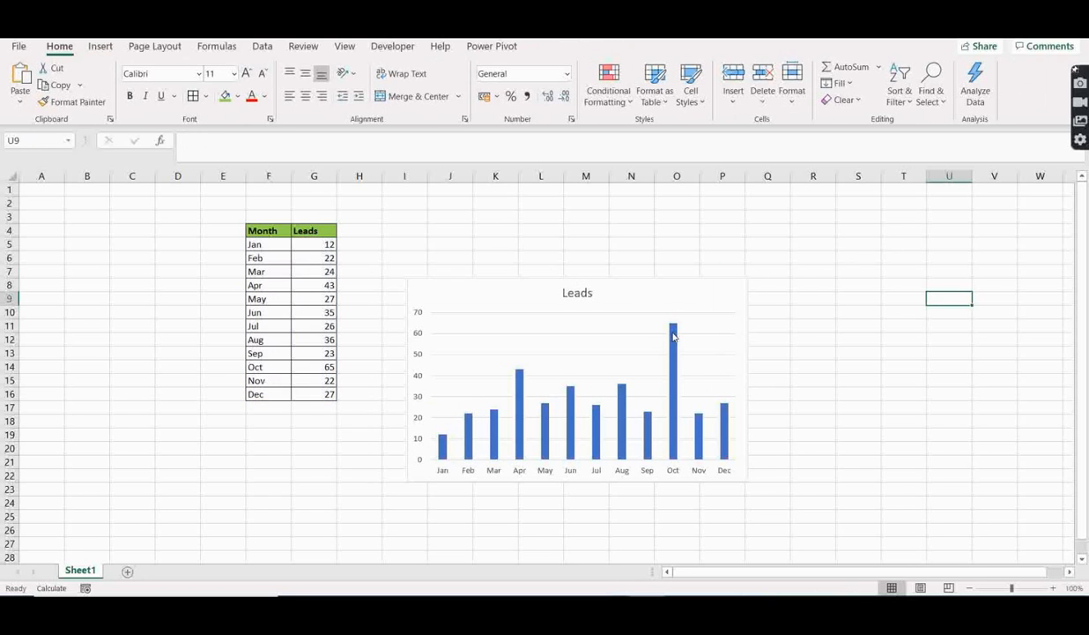
Add data labels to the Leads series of the new column chart and deselect the chart.
right_click(673, 336)
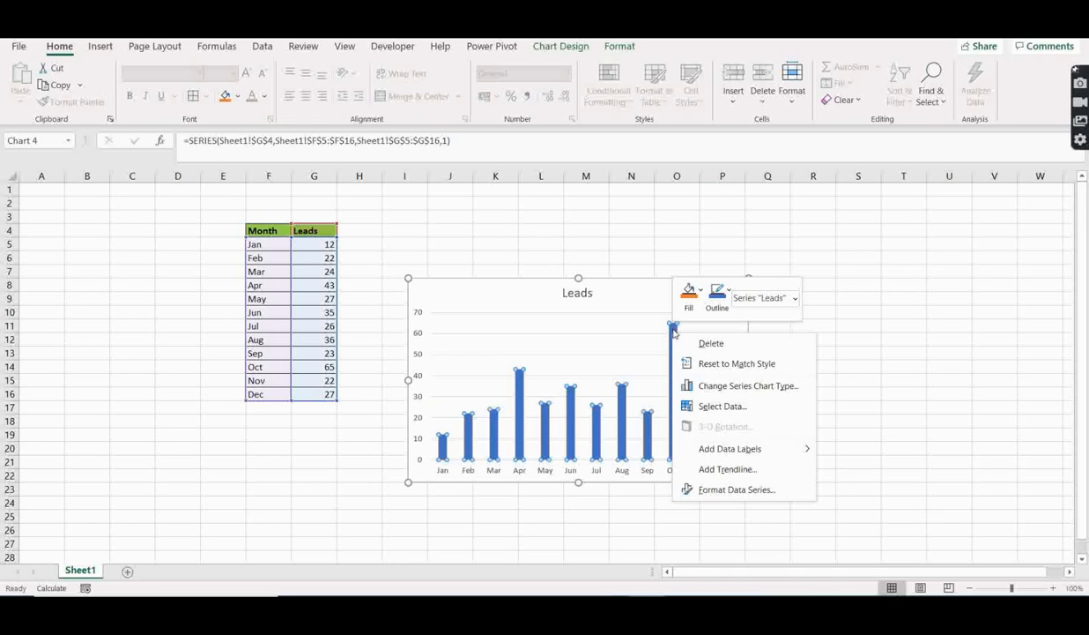
click(717, 450)
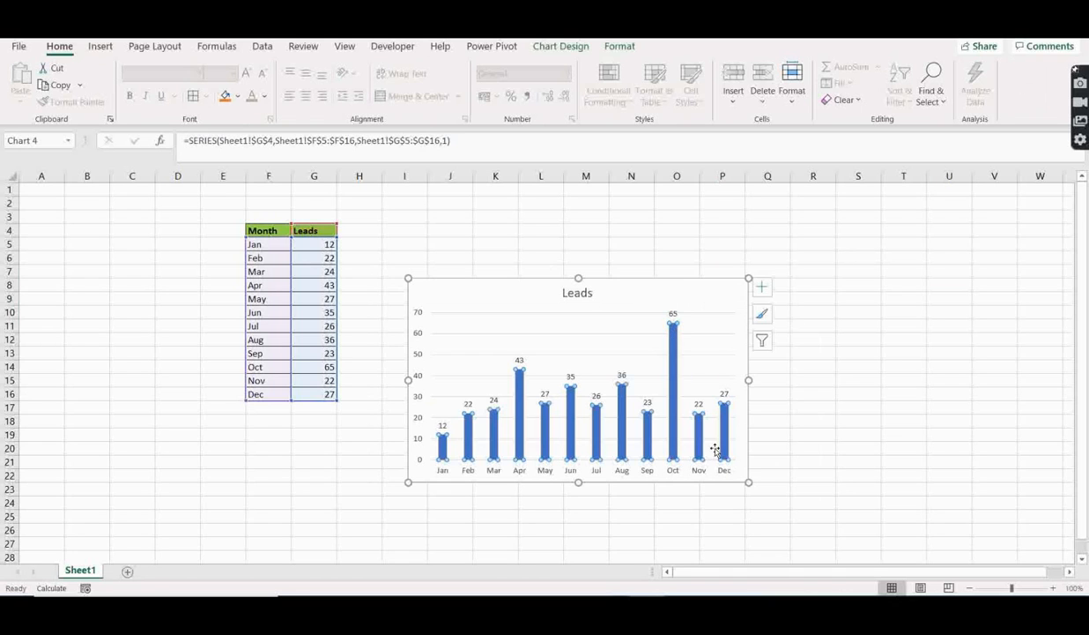
click(857, 366)
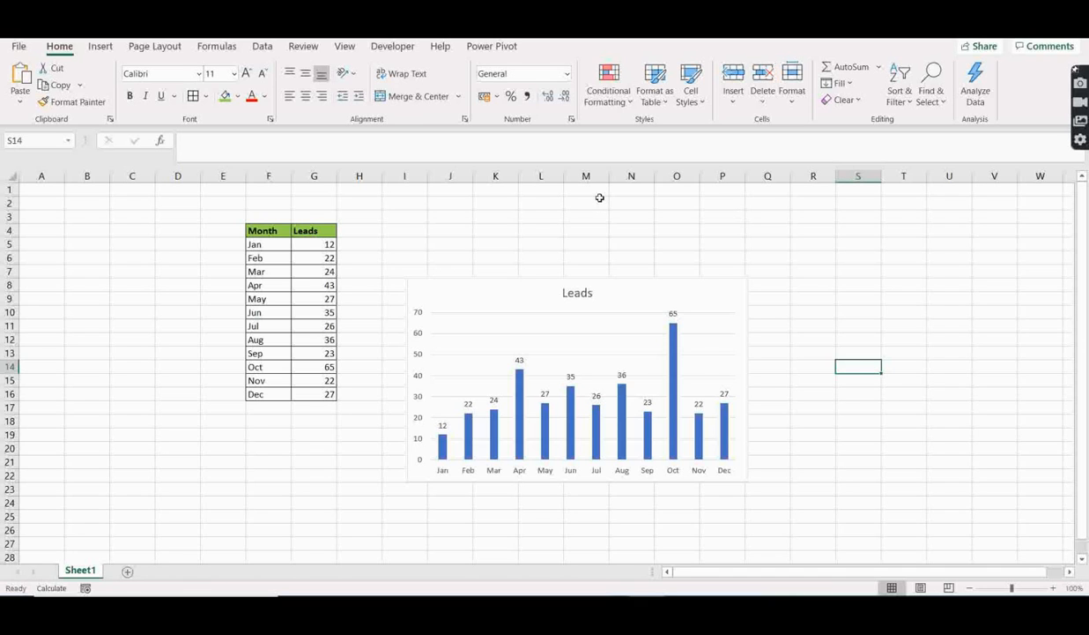
click(516, 221)
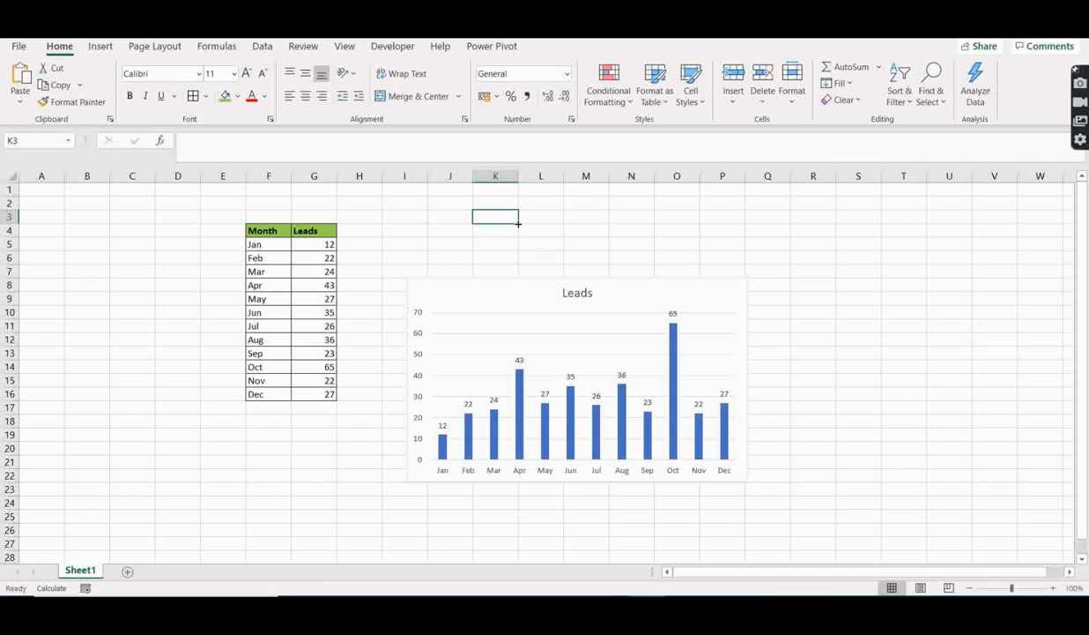